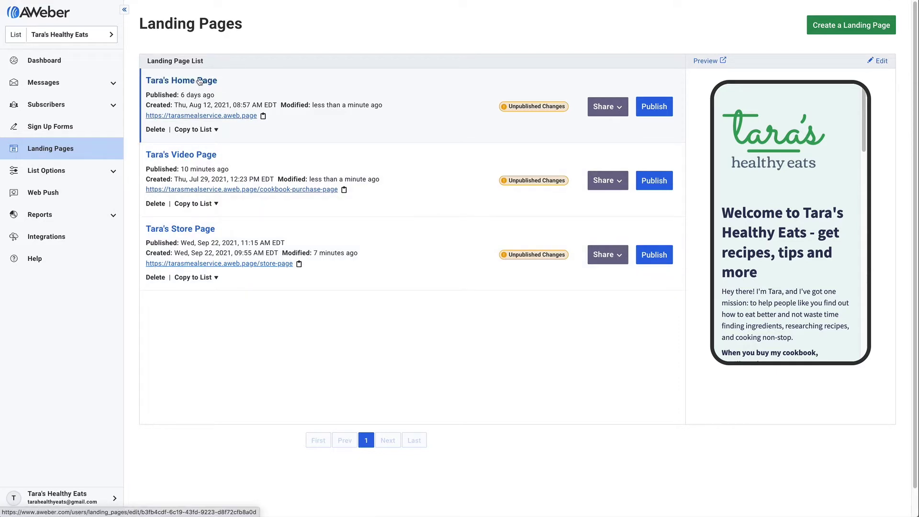
Step: Open Tara's Home Page and turn on Set as homepage in its Settings
left_click(200, 81)
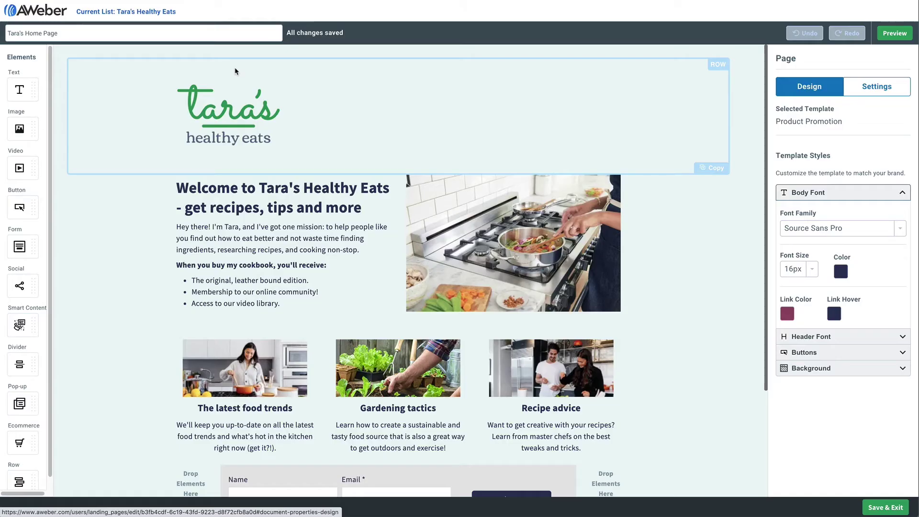
left_click(867, 97)
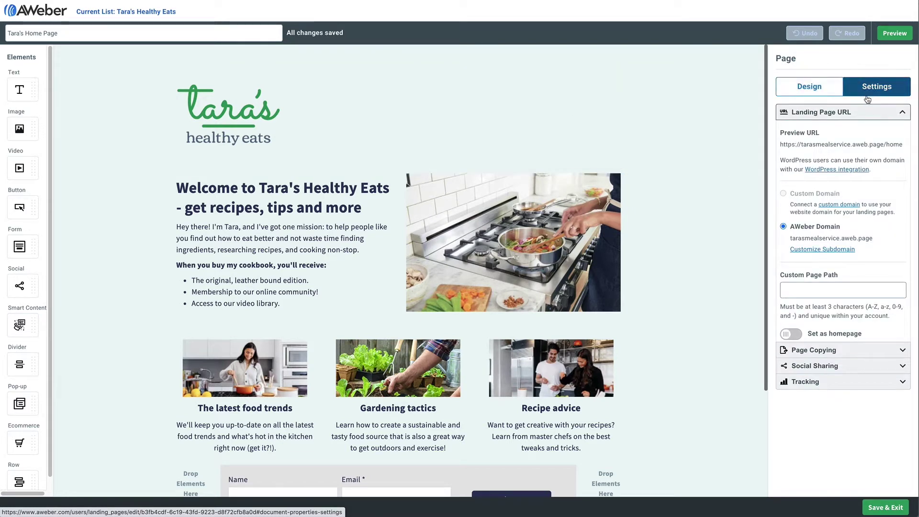
left_click(794, 334)
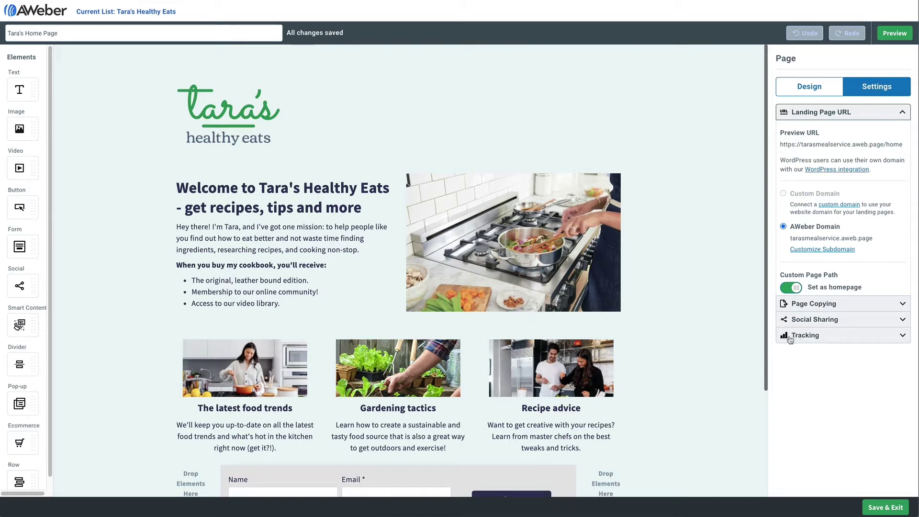
Step: Add a two-column row above the logo with a Click Here! button in each column
scroll(29, 388, "down", 1)
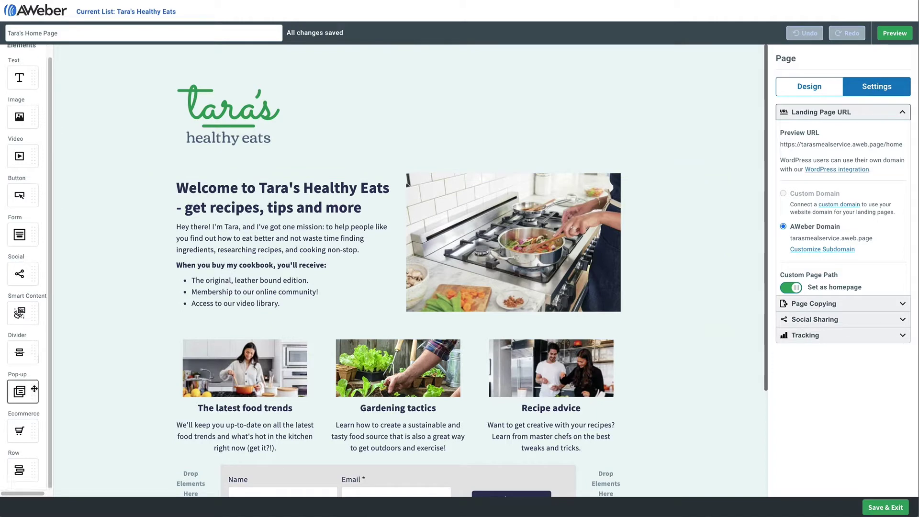
left_click_drag(29, 452, 295, 82)
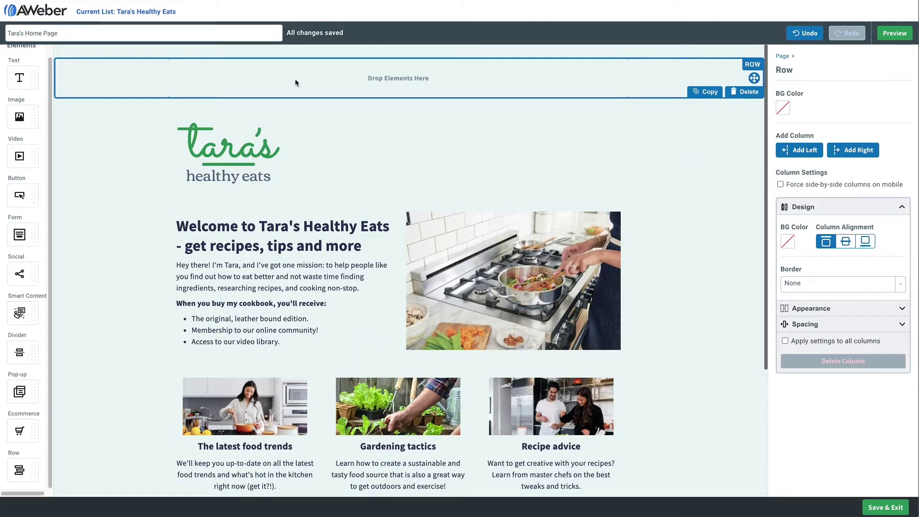
left_click(843, 151)
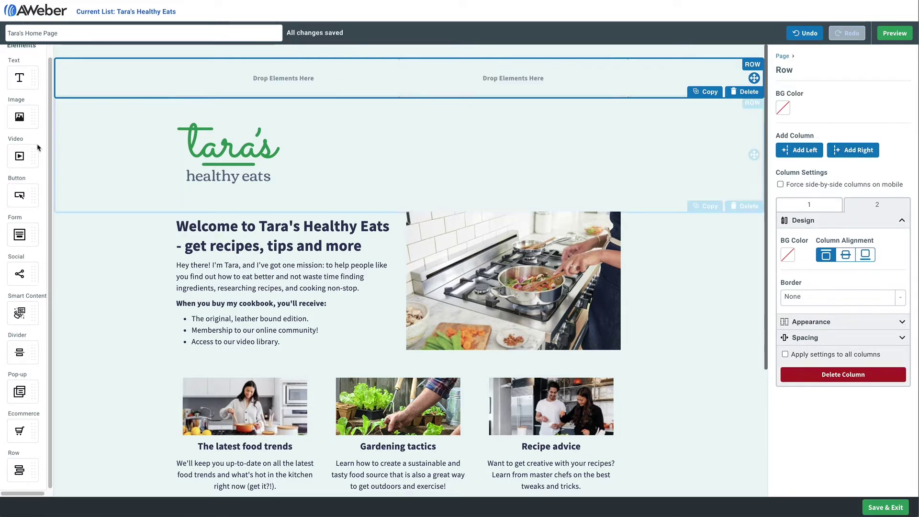
left_click_drag(19, 195, 228, 76)
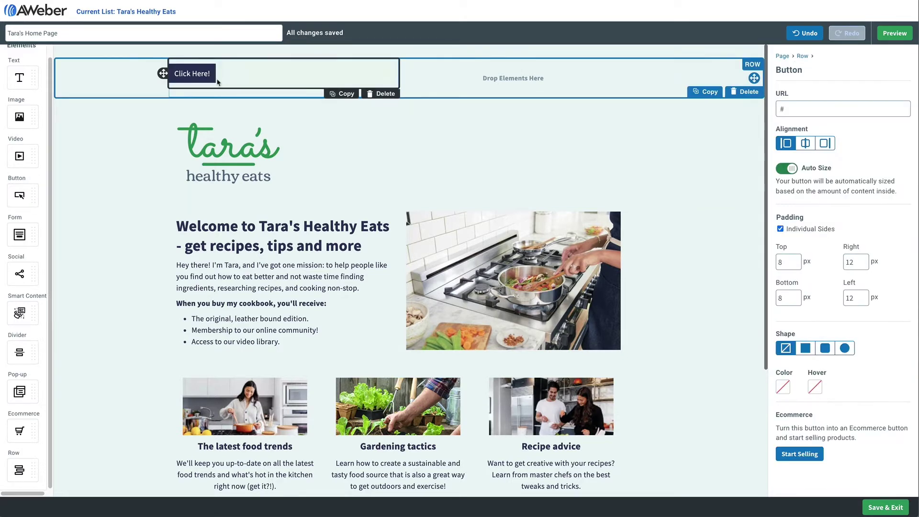
left_click_drag(20, 196, 426, 79)
Step: Centre both top-row buttons in their columns
left_click(323, 85)
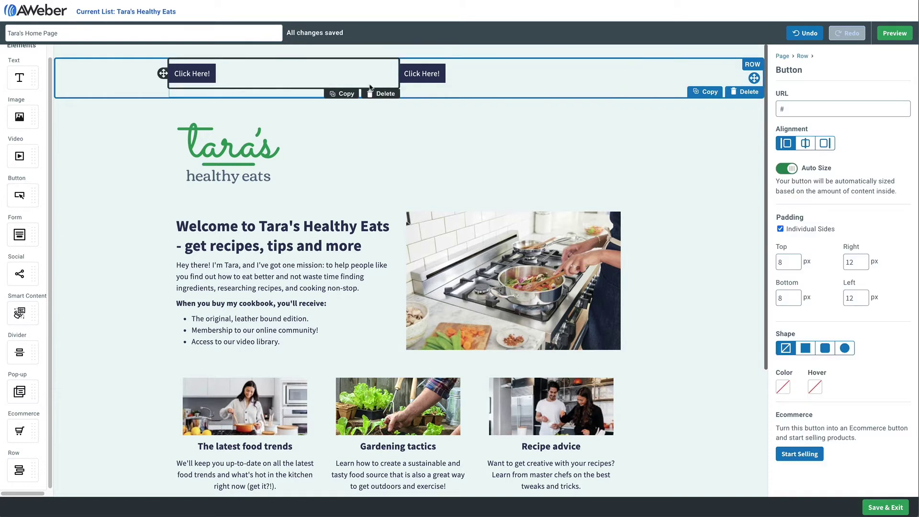
left_click(805, 143)
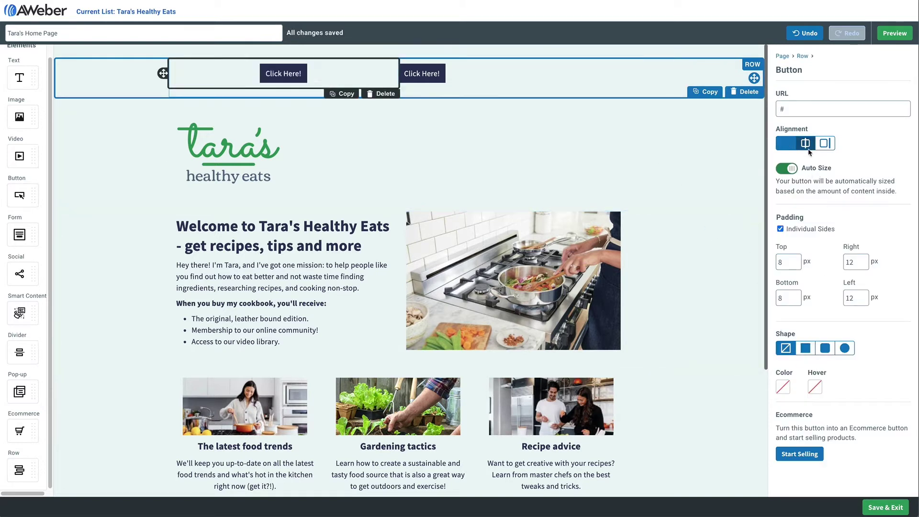
left_click(805, 143)
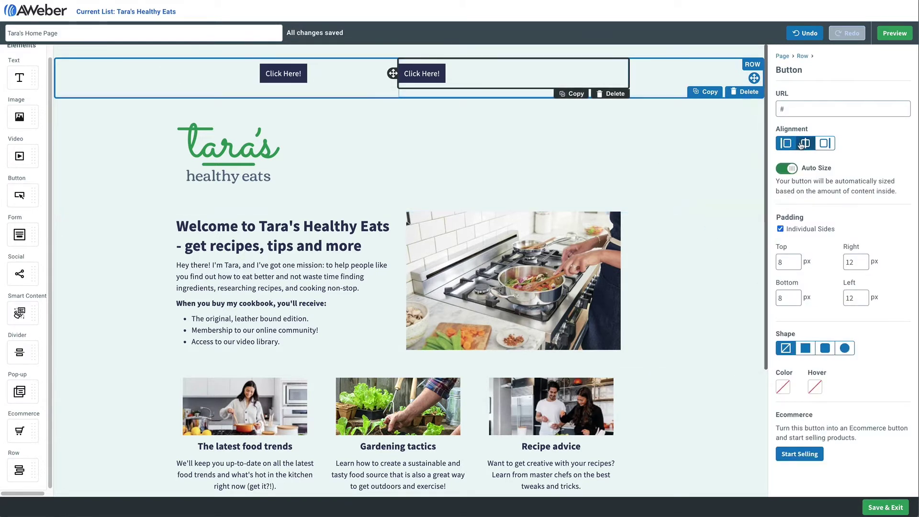
Step: Relabel the two buttons 'Videos' and 'Store'
left_click(289, 72)
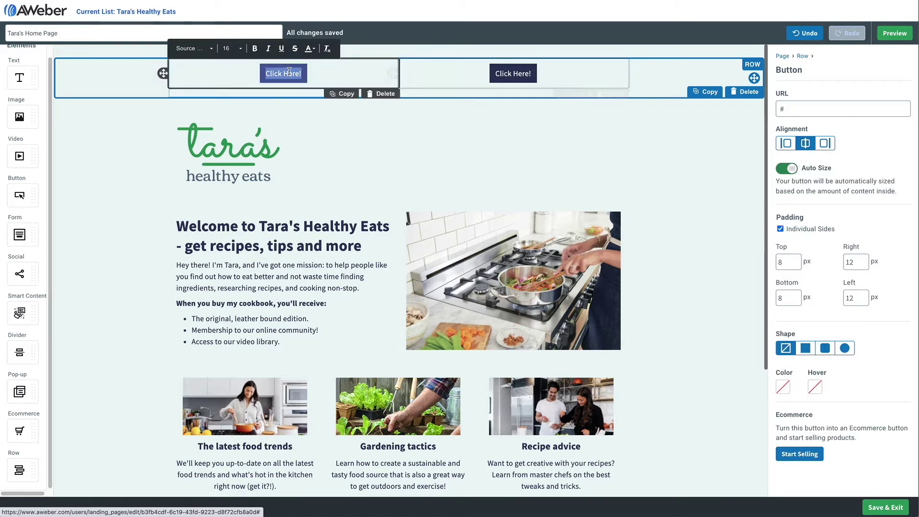
type("Videos")
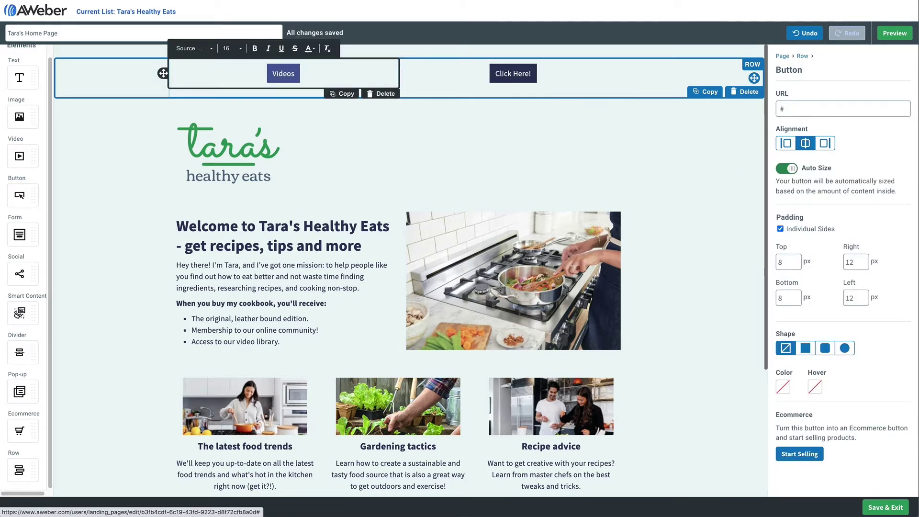
left_click(512, 72)
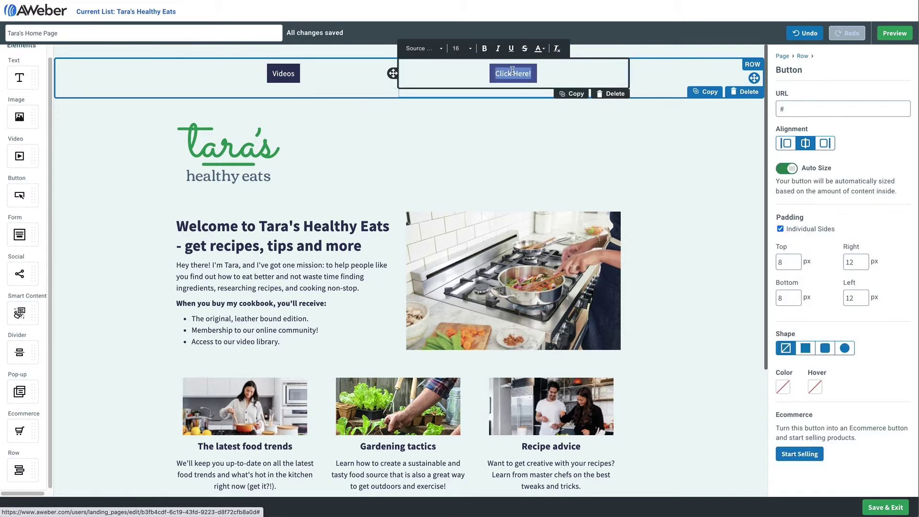
type("Store")
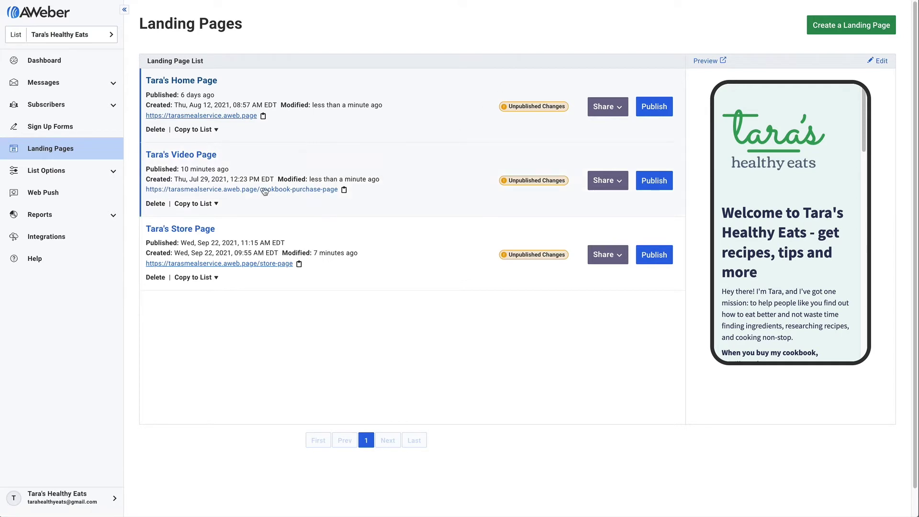
Step: Link the Videos button to Tara's Video Page URL (cookbook-purchase-page)
left_click(344, 189)
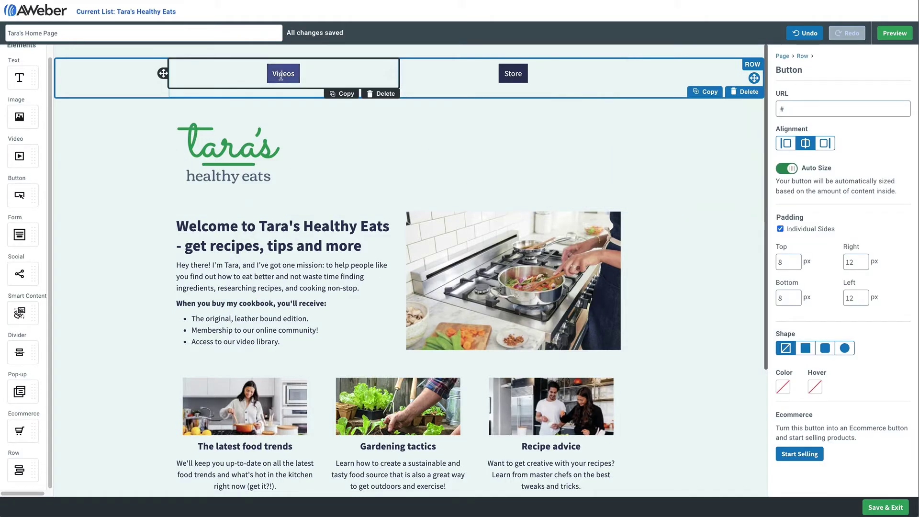
left_click(792, 110)
type("aweb.page/cookbook-purchase-page")
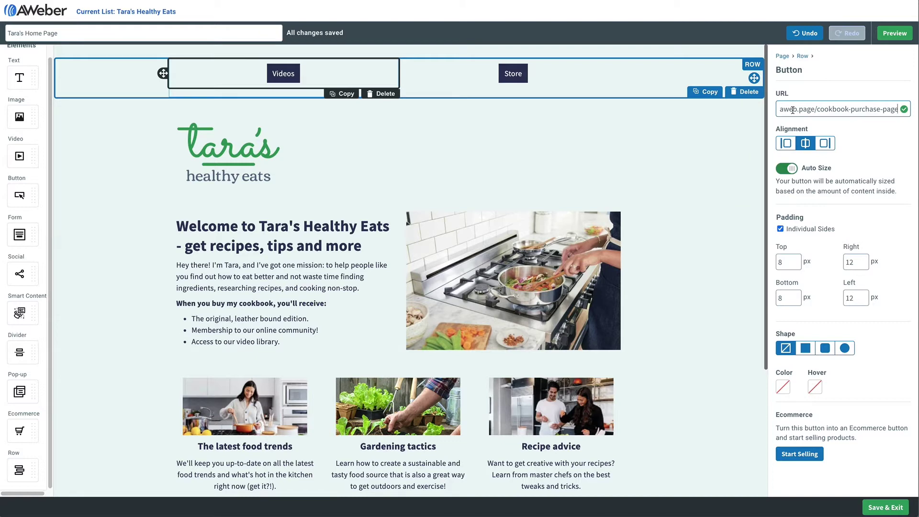
left_click(536, 76)
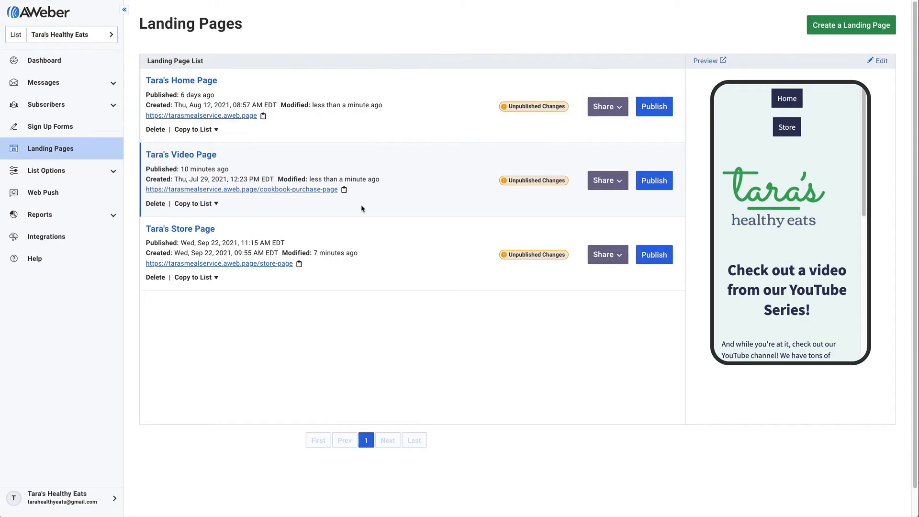
Step: Link the Store button to the store-page URL and save the home page
left_click(299, 264)
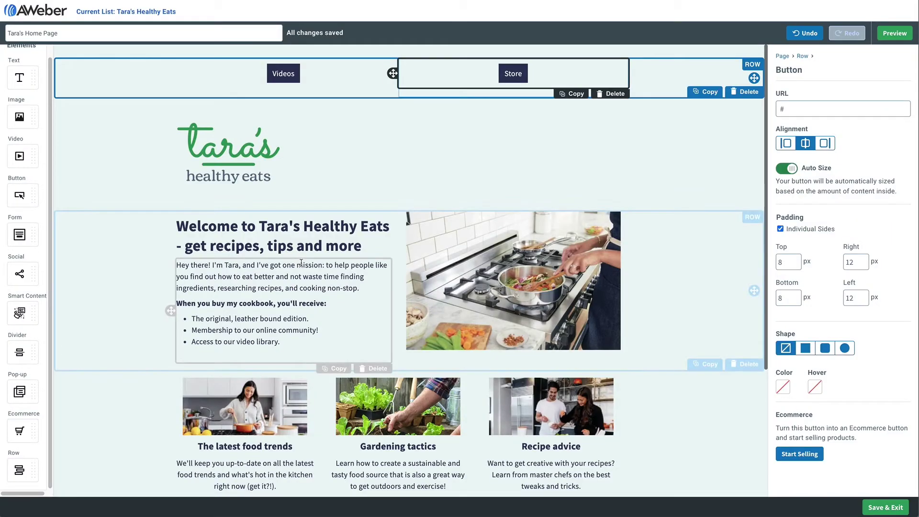
left_click(823, 109)
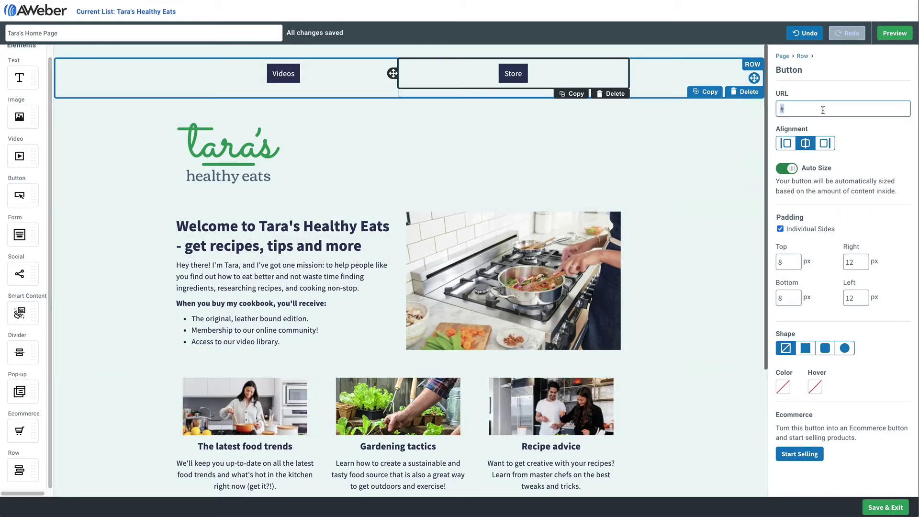
key("ctrl+v")
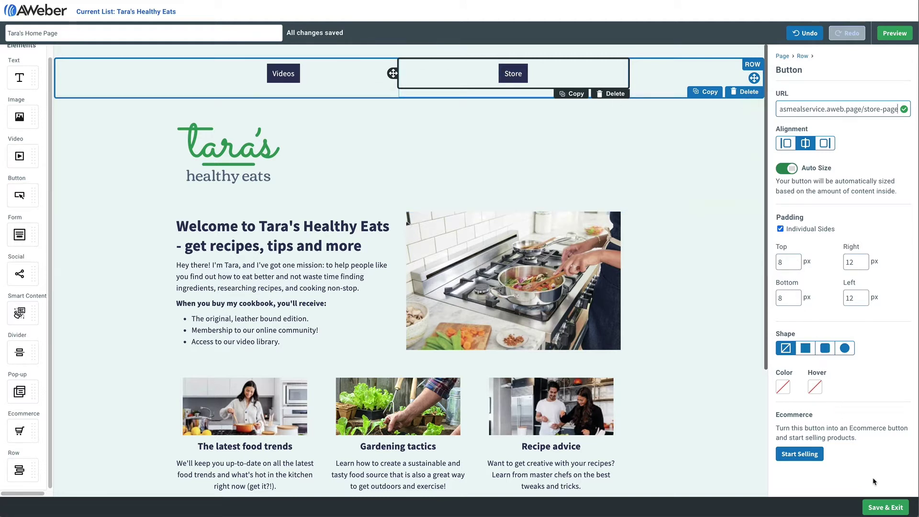
left_click(886, 508)
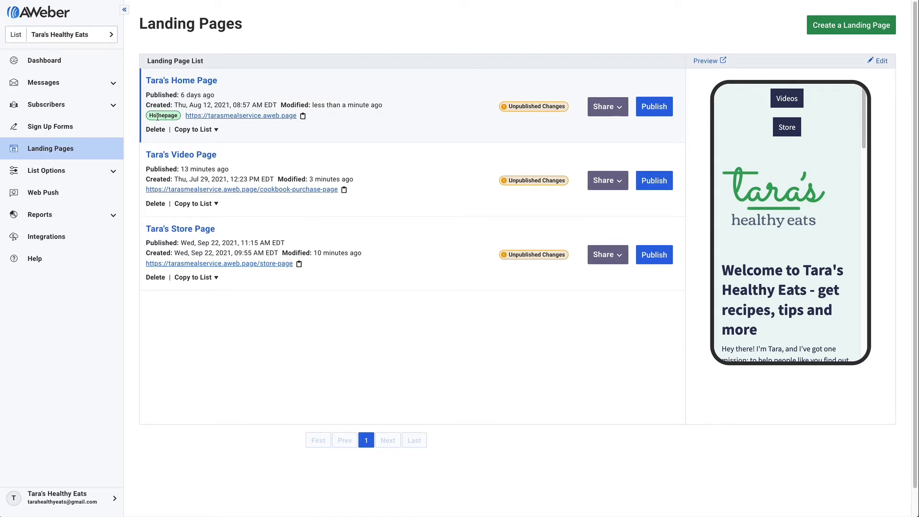
Step: Publish Tara's Home Page, copy its URL, and open Tara's Video Page
left_click(648, 105)
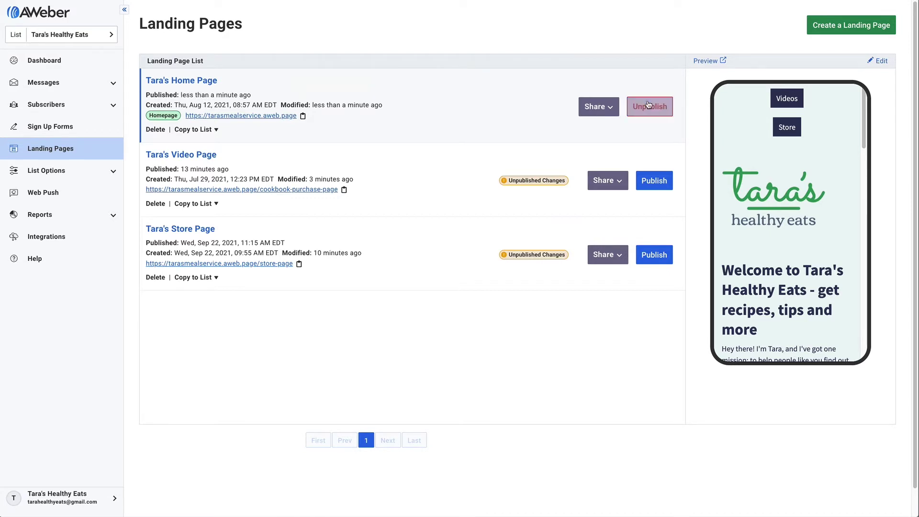
left_click(303, 117)
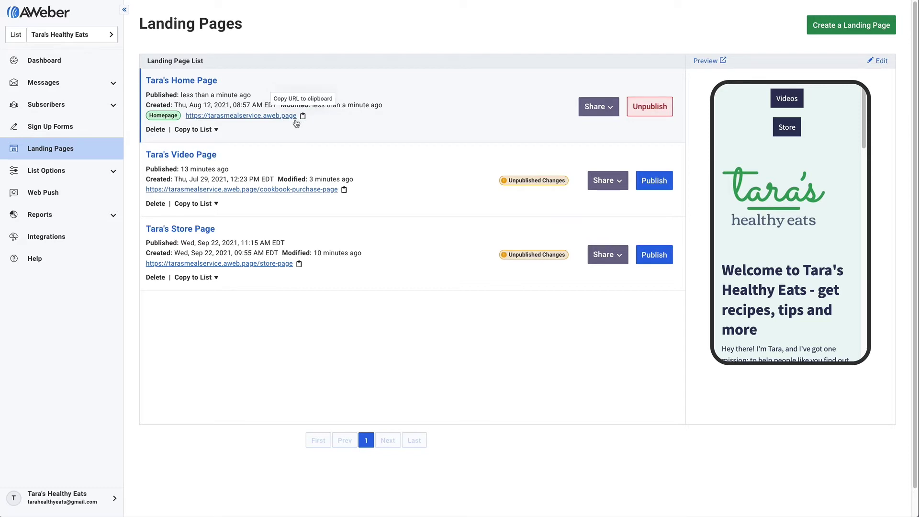
left_click(209, 157)
left_click(206, 156)
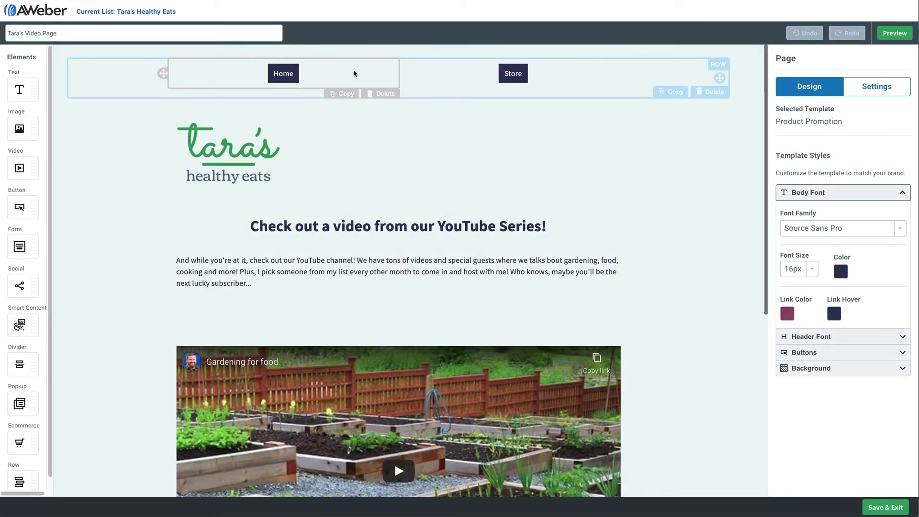
Step: Link the Video page's Home and Store buttons to their page URLs and save
left_click(321, 75)
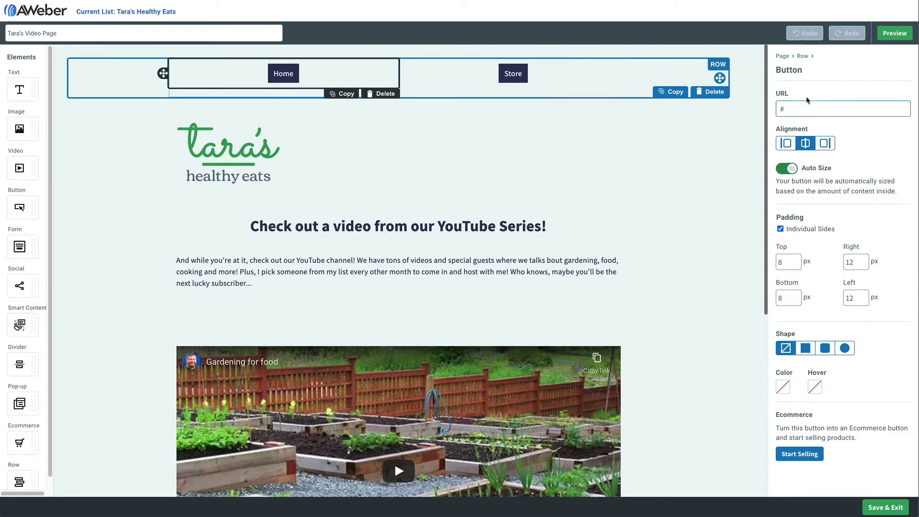
key("ctrl+v")
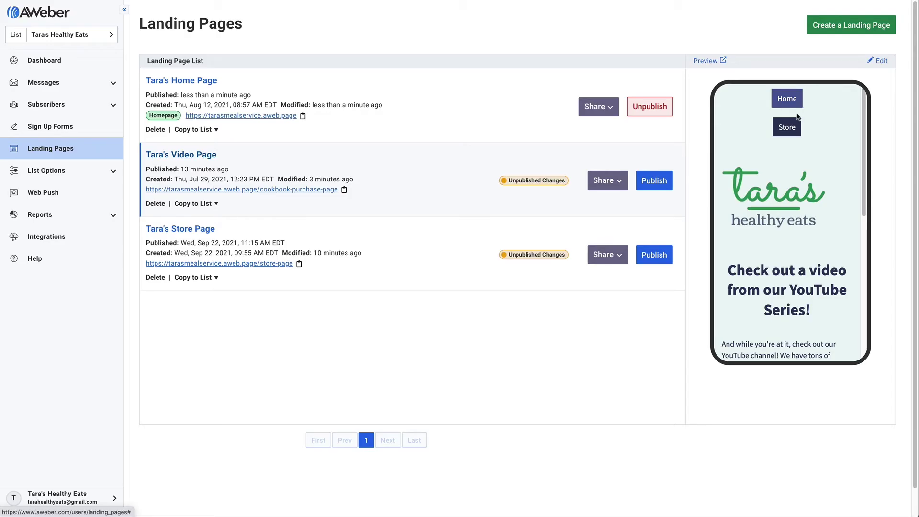
left_click(299, 264)
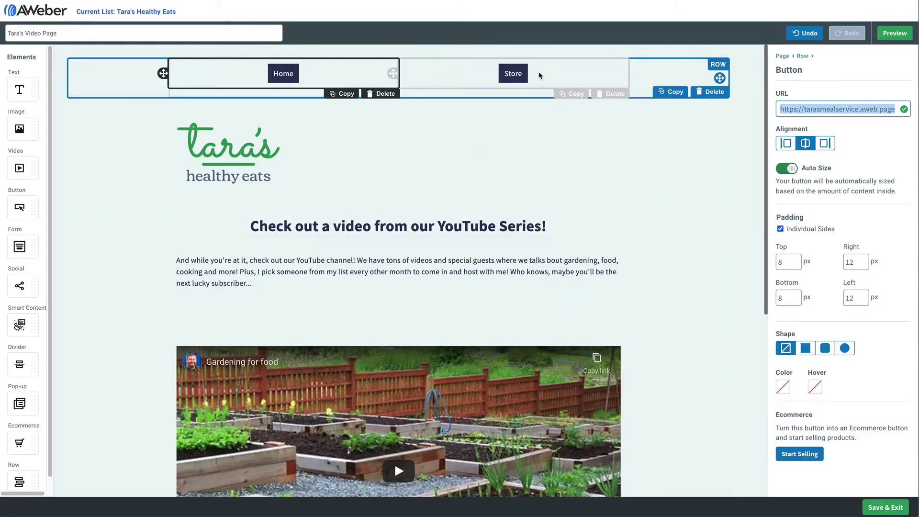
left_click(540, 75)
left_click(789, 107)
key("ctrl+v")
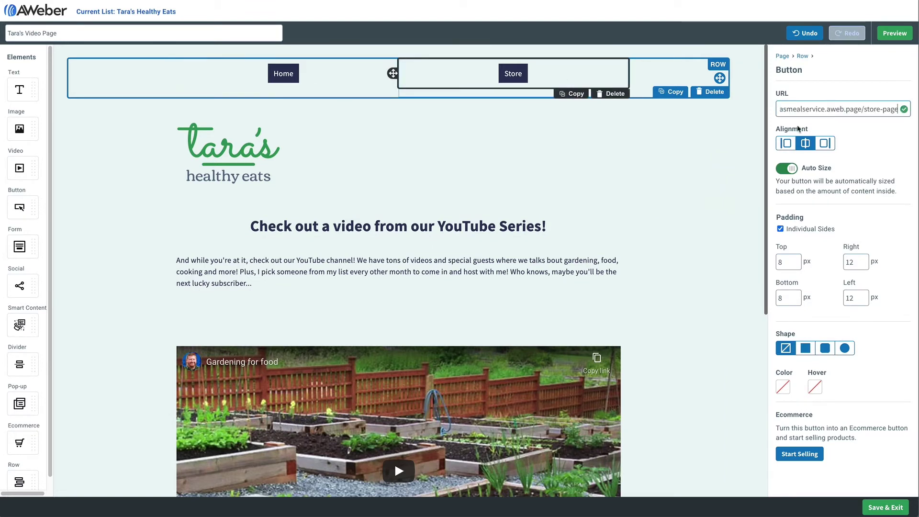
left_click(889, 507)
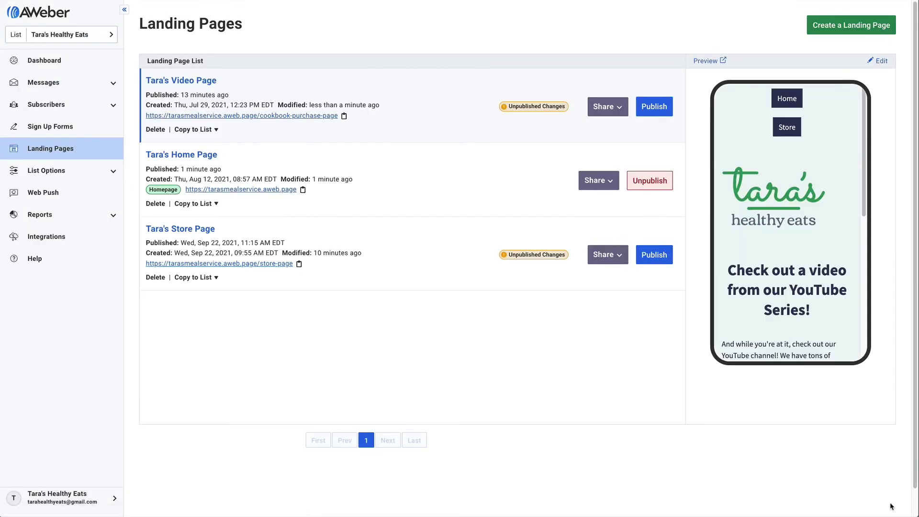
Step: Publish Tara's Video Page and open Tara's Store Page in the editor
left_click(645, 115)
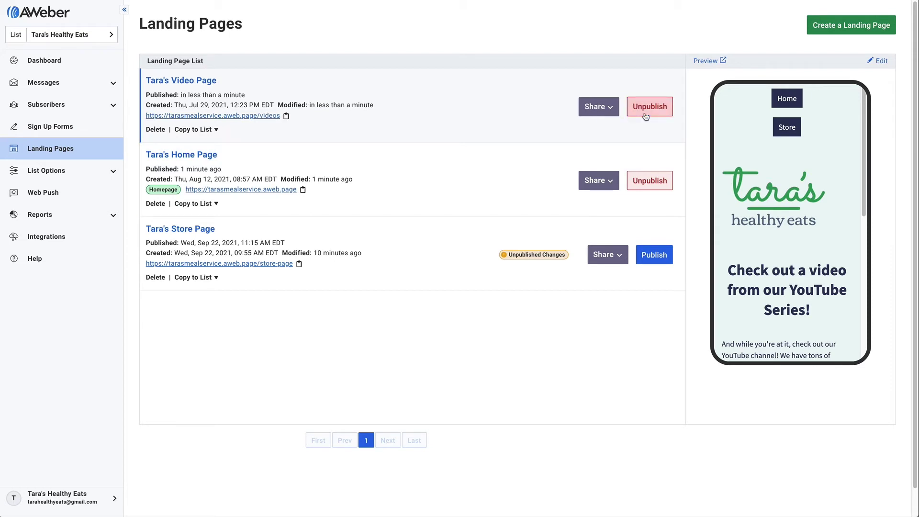
left_click(191, 228)
left_click(192, 228)
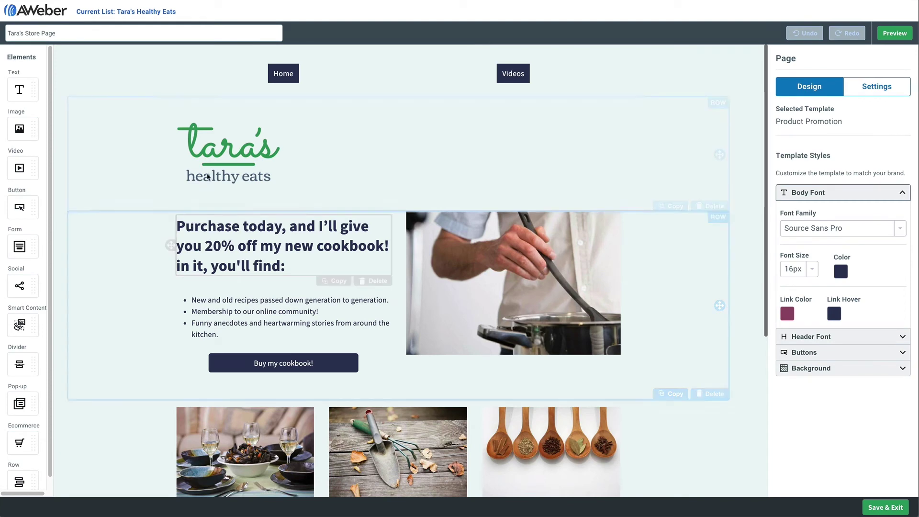
Step: Link the Store page's Home button to the Home Page URL
left_click(335, 74)
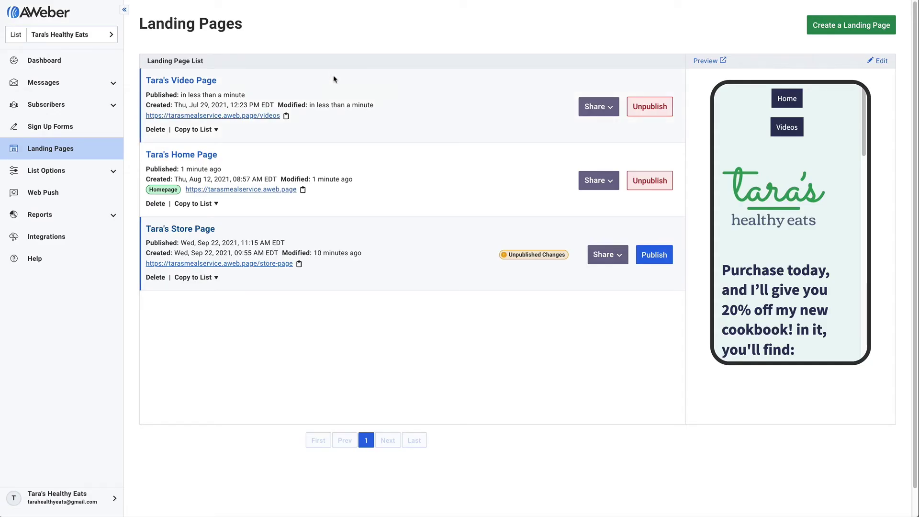
left_click(303, 190)
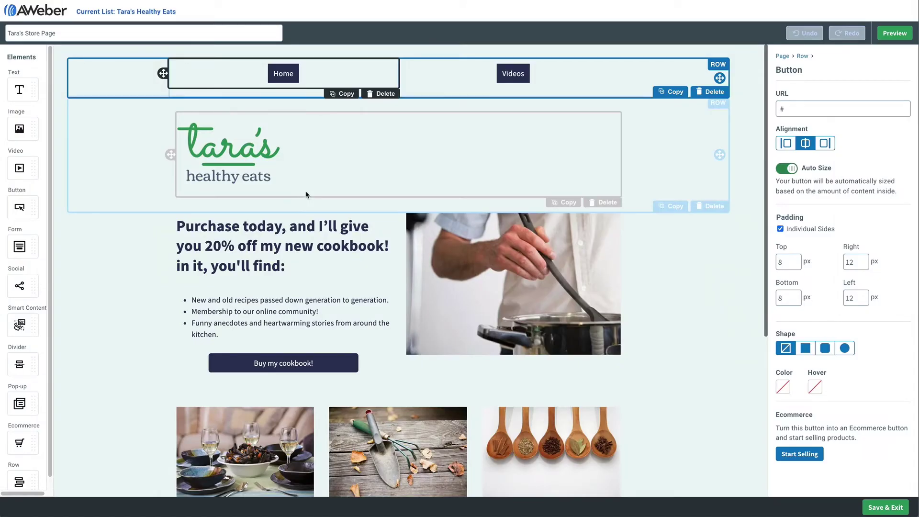
left_click(794, 112)
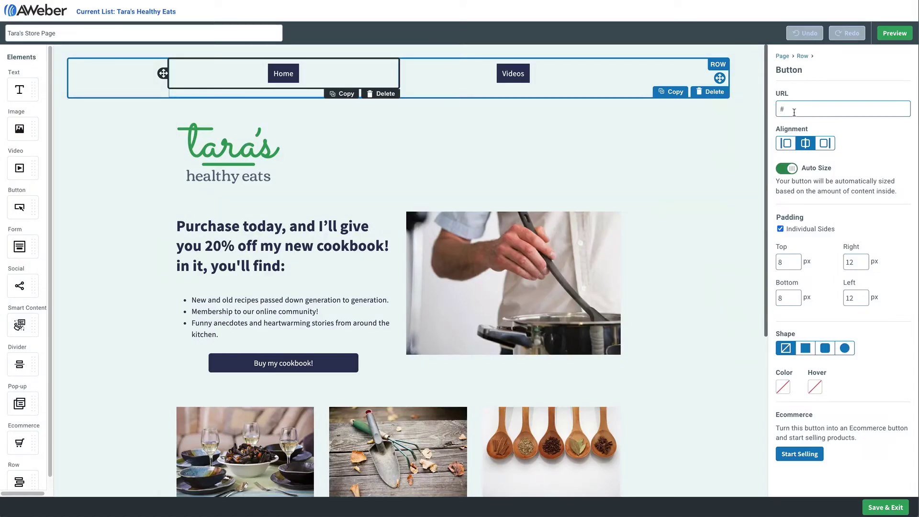
key("ctrl+v")
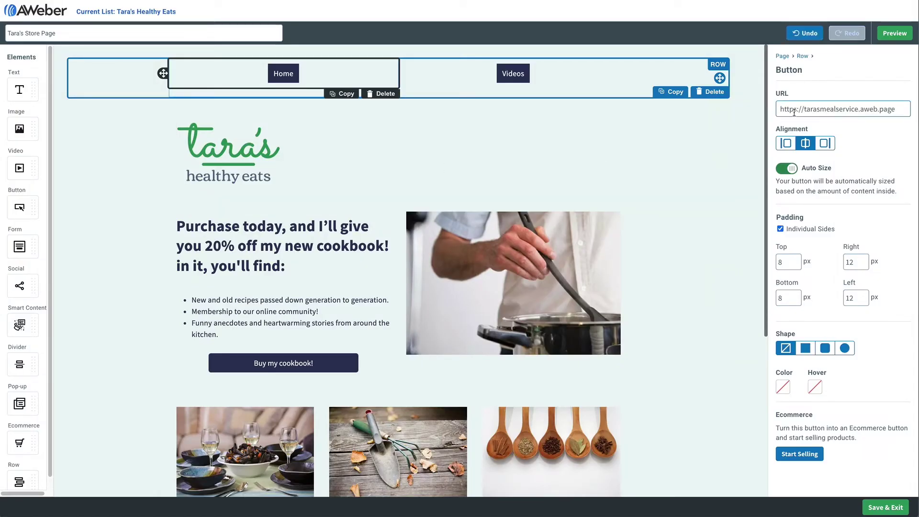
Step: Link the Videos button to the Video Page URL, then open Tara's Home Page
left_click(605, 84)
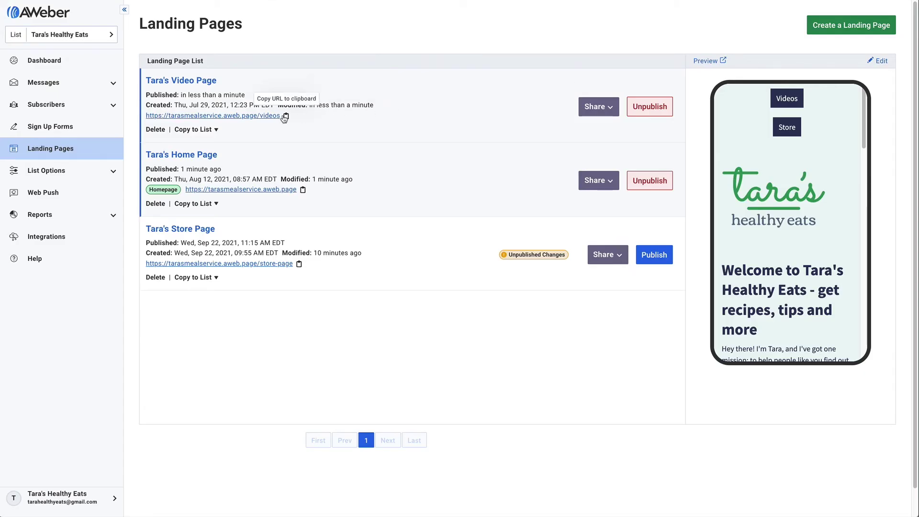
left_click(285, 117)
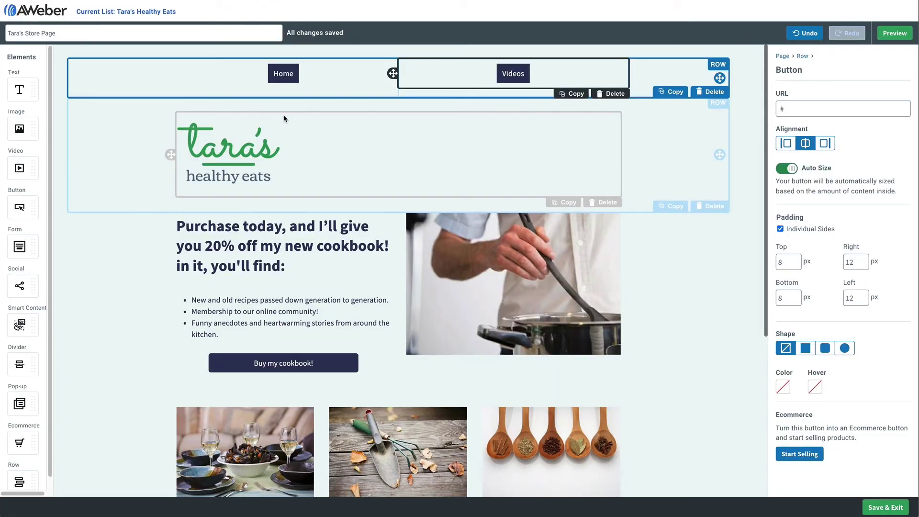
double_click(793, 105)
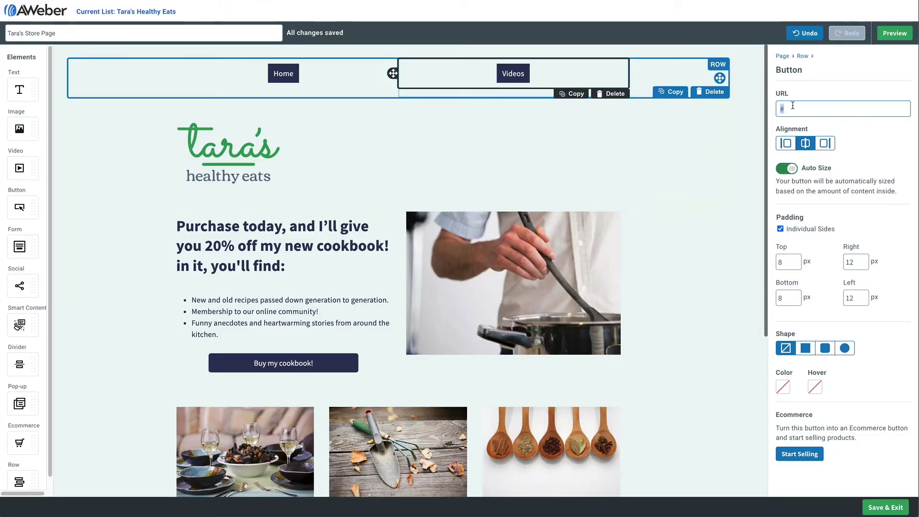
key("ctrl+v")
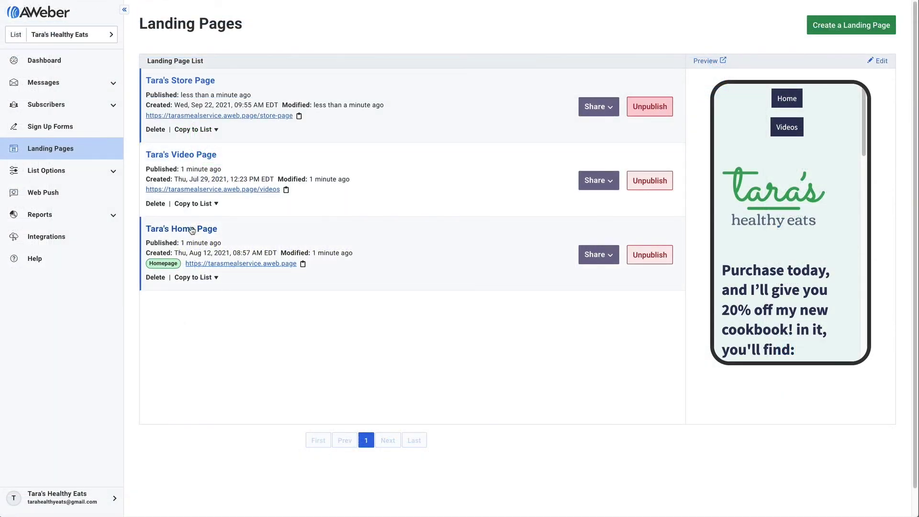
left_click(191, 231)
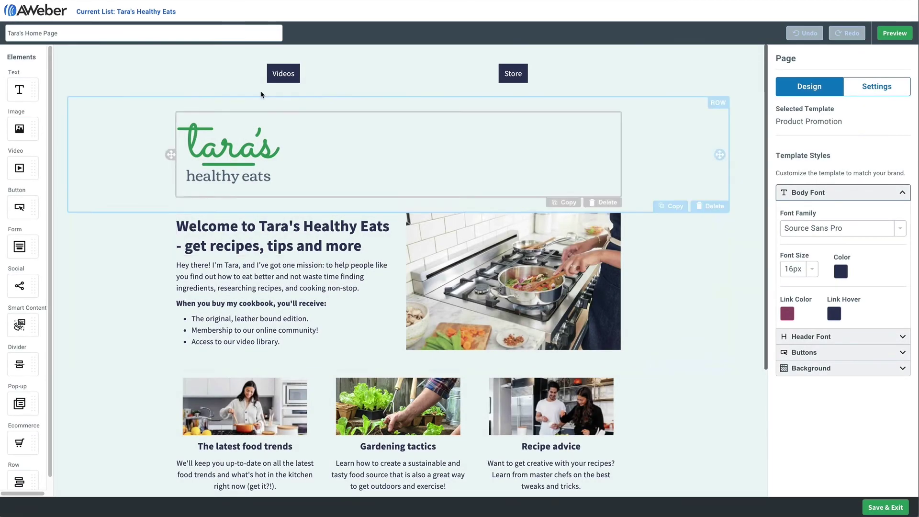
Step: Preview the live site and follow the Videos, Store and Home navigation links
left_click(894, 33)
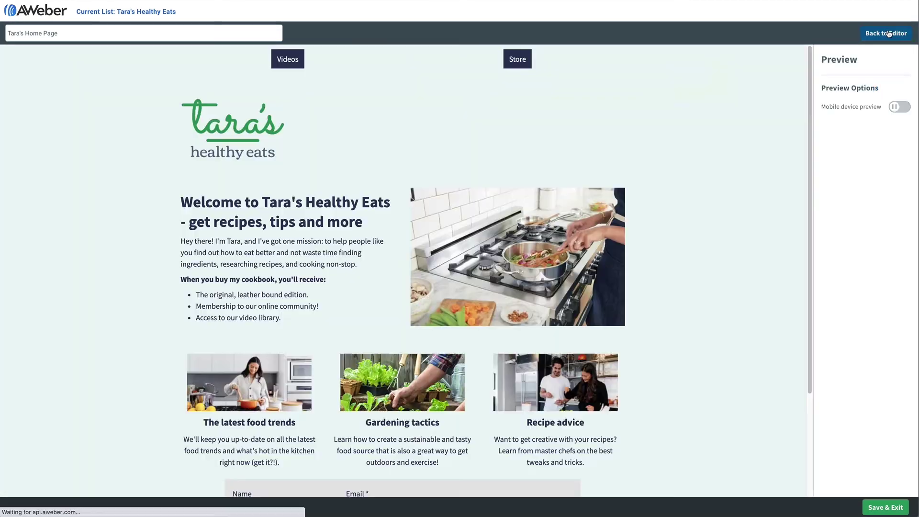
left_click(296, 66)
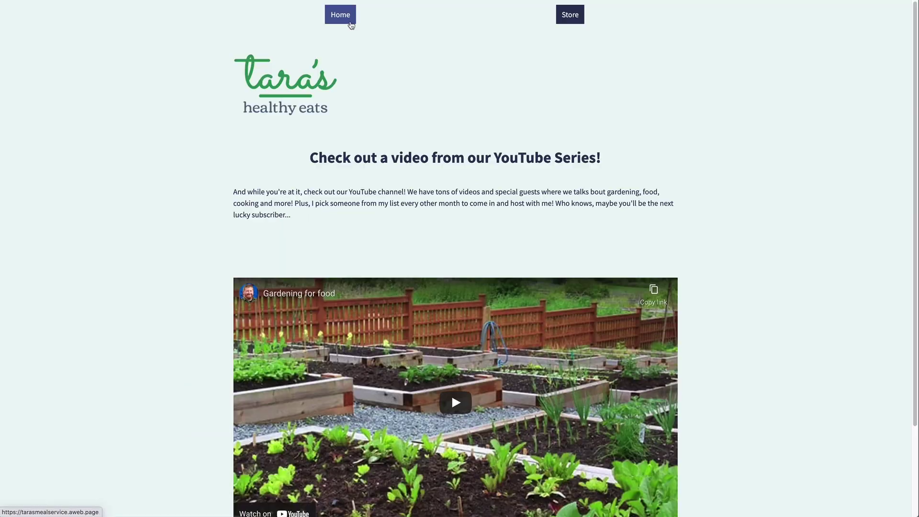
scroll(382, 75, "down", 2)
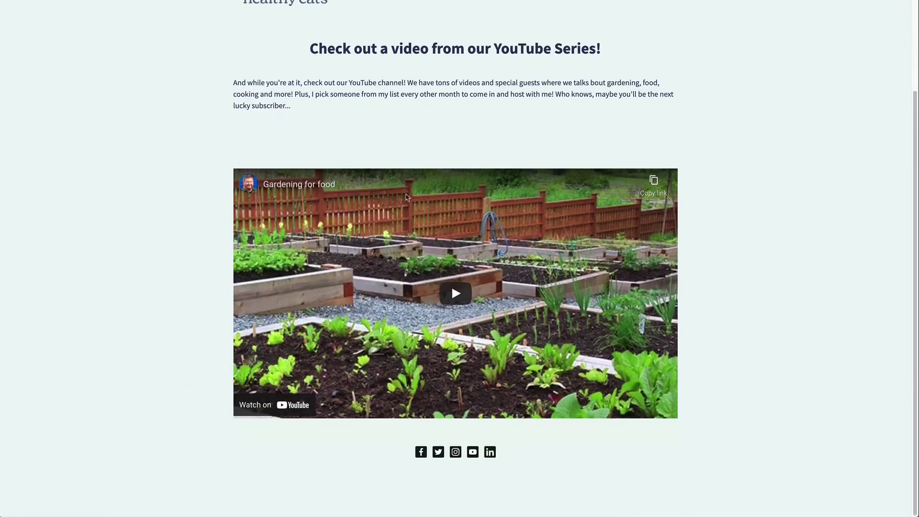
scroll(454, 290, "up", 2)
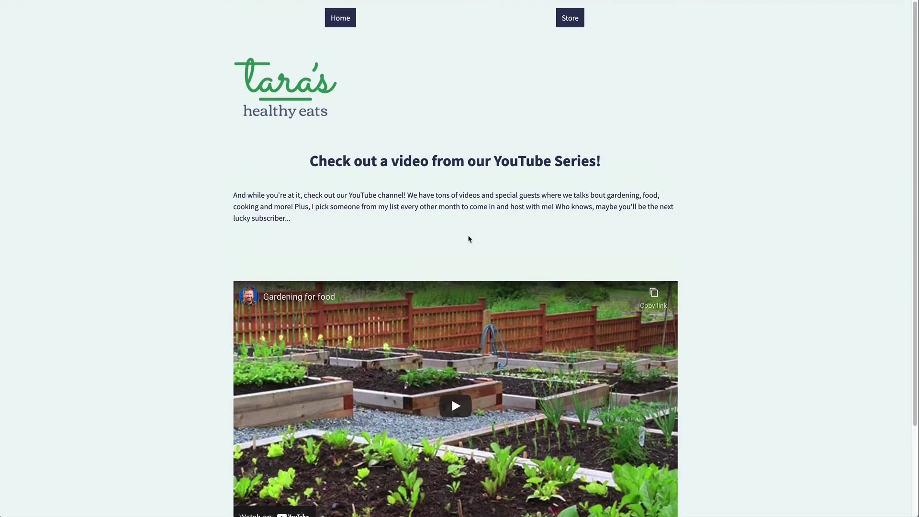
left_click(570, 19)
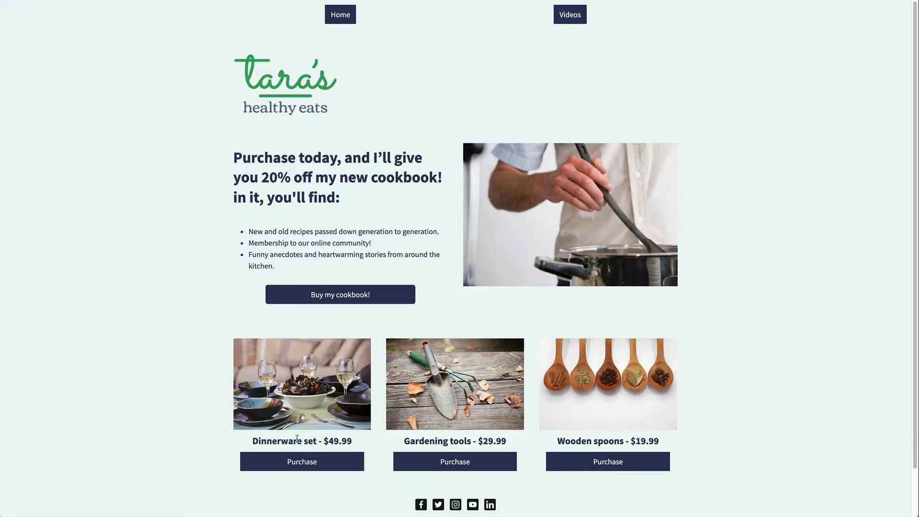
left_click(341, 16)
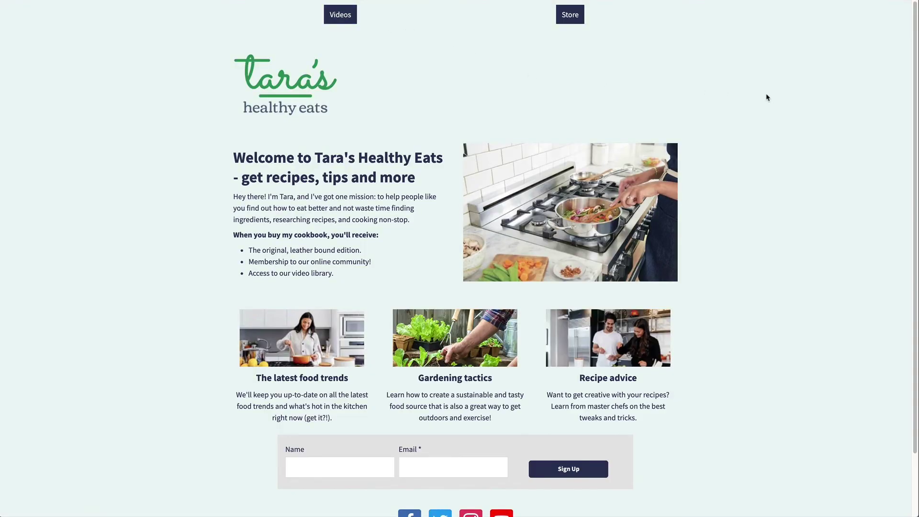
scroll(766, 97, "down", 2)
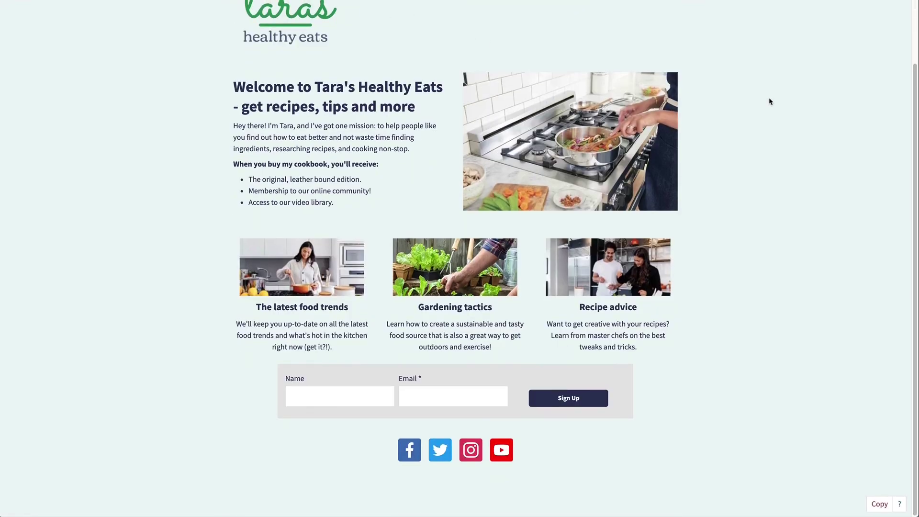